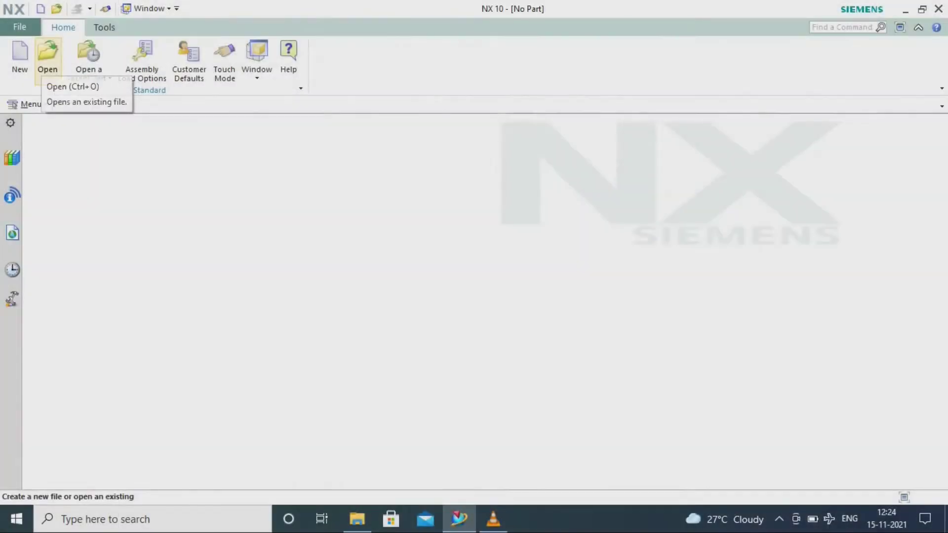
# Step: Open box_assy.prt from the box_assy folder
pyautogui.click(47, 53)
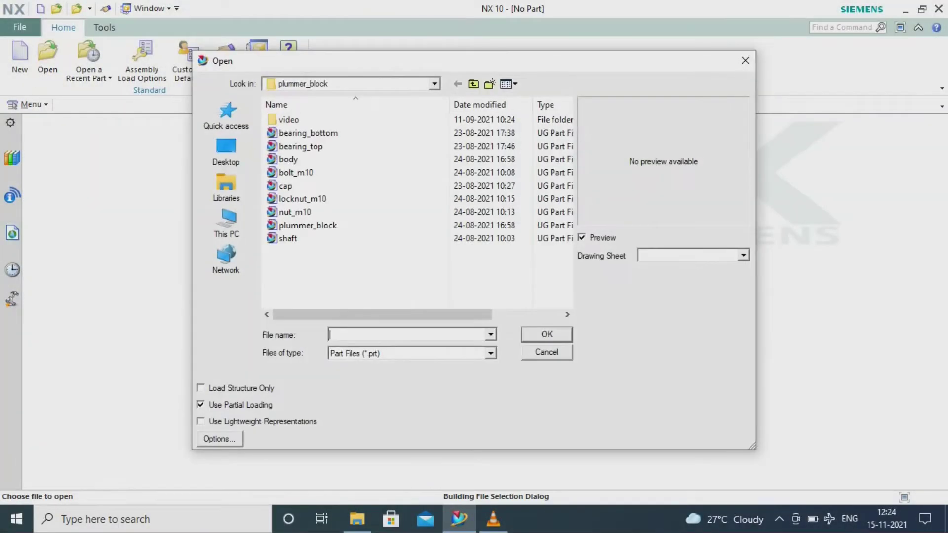
pyautogui.press('BackSpace')
pyautogui.write('box_assy')
pyautogui.press('Return')
pyautogui.press('Down')
pyautogui.press('Down')
pyautogui.press('Return')
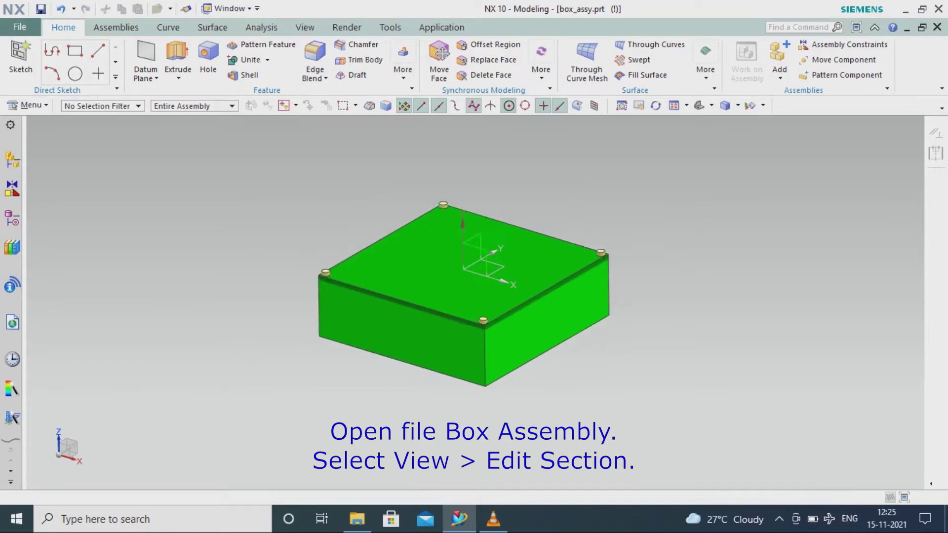
# Step: Zoom the box assembly in and out, then bring up the View ribbon commands
pyautogui.scroll(3, 302, 345)
pyautogui.scroll(-2, 296, 345)
pyautogui.scroll(2, 296, 346)
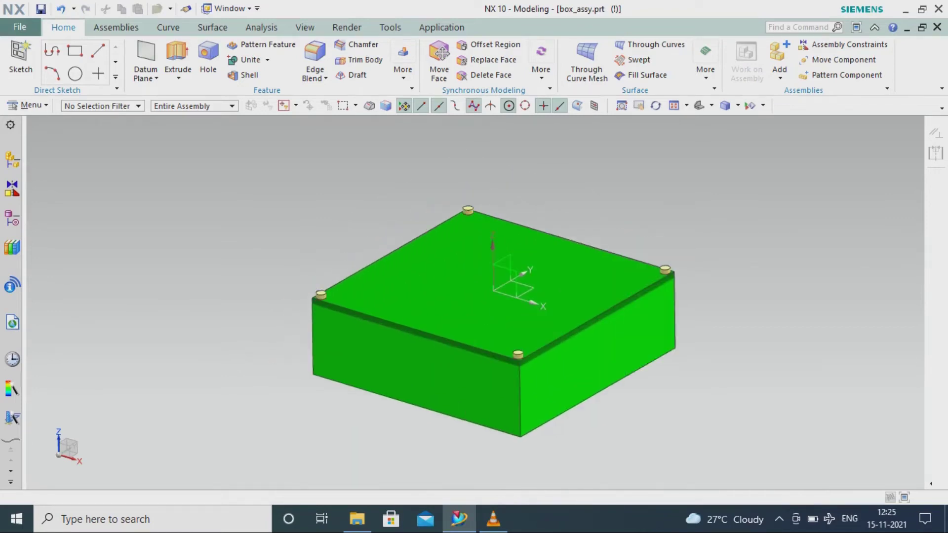
pyautogui.scroll(-2, 296, 345)
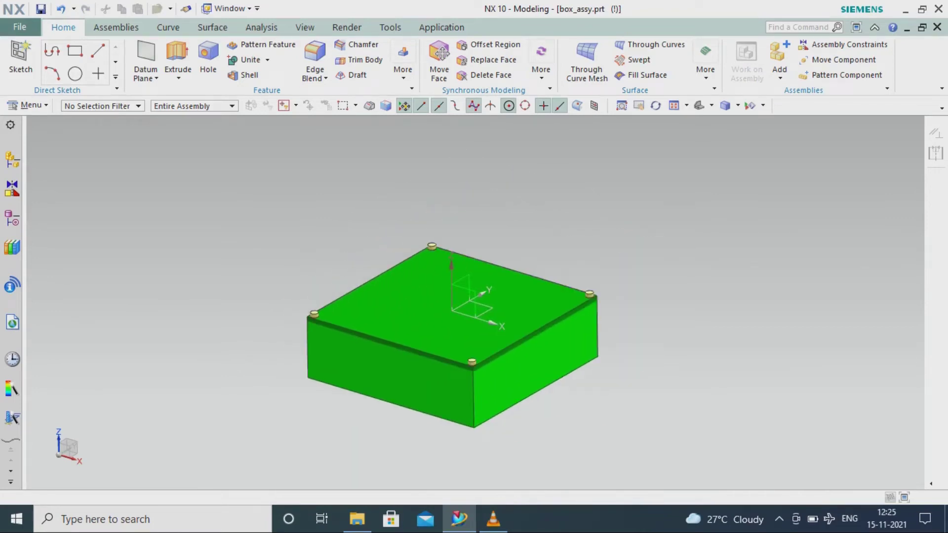
pyautogui.click(304, 28)
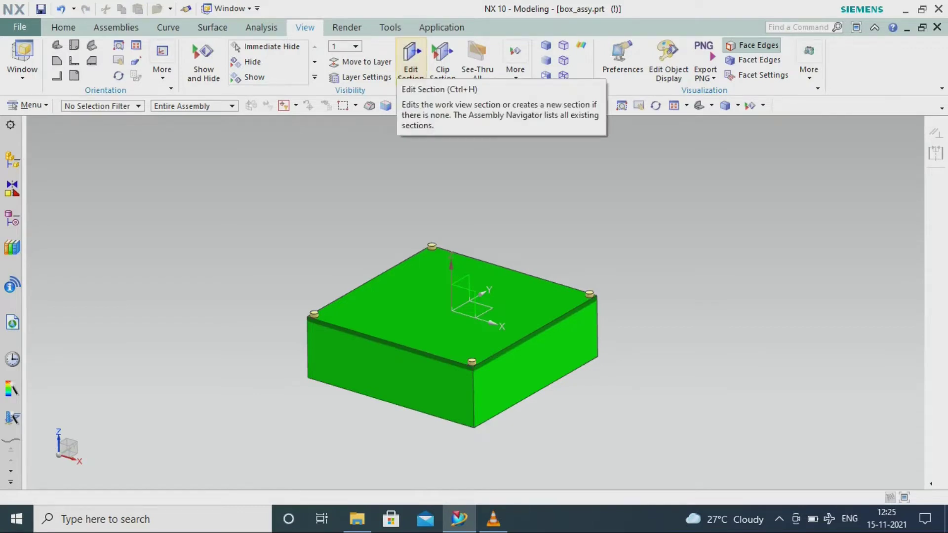
pyautogui.click(410, 59)
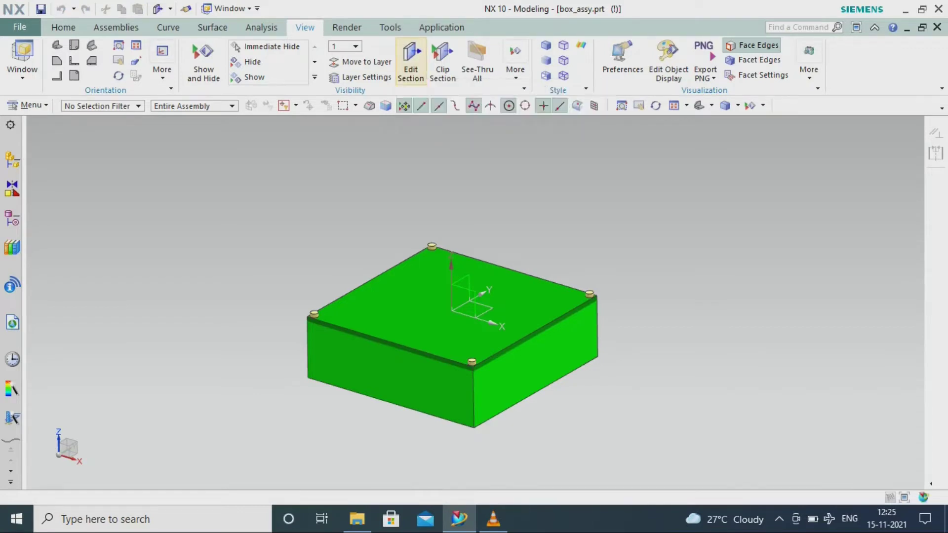
pyautogui.click(130, 276)
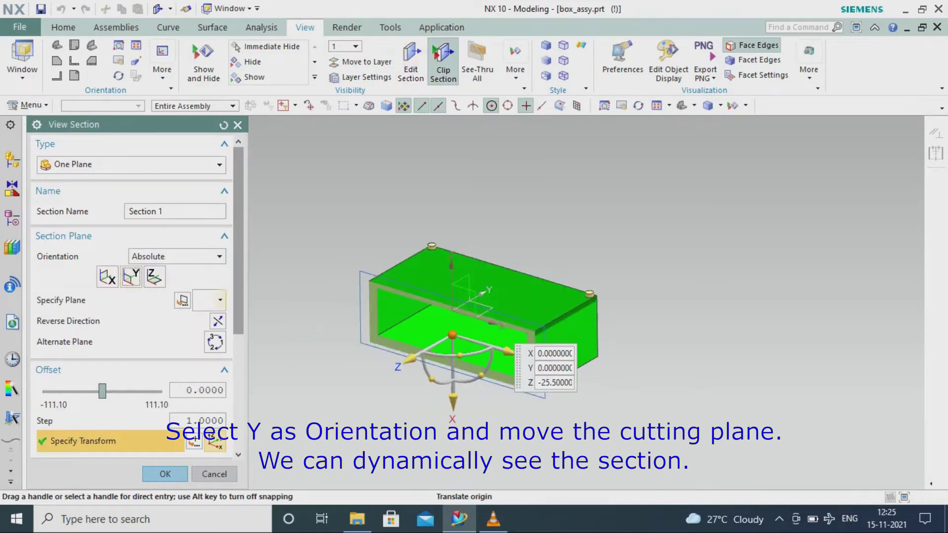
pyautogui.moveTo(434, 390)
pyautogui.mouseDown()
pyautogui.moveTo(320, 410)
pyautogui.moveTo(355, 391)
pyautogui.mouseUp()
pyautogui.scroll(5, 354, 391)
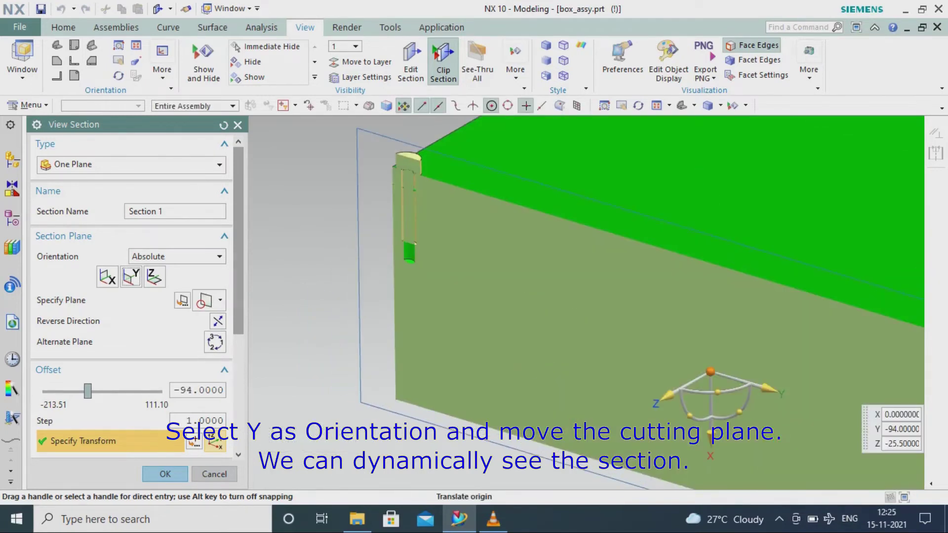
pyautogui.scroll(-5, 131, 296)
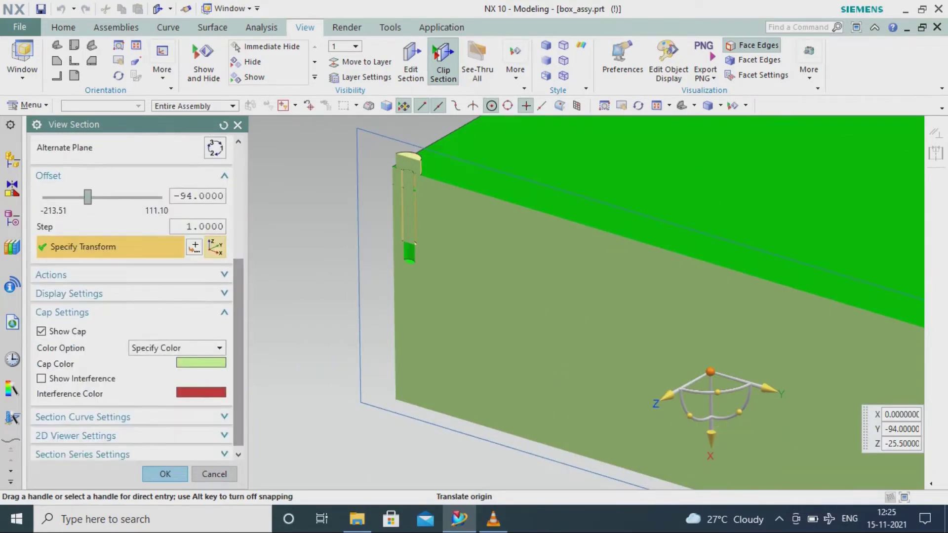
pyautogui.click(177, 348)
pyautogui.click(169, 362)
pyautogui.hotkey('ctrl', 'f')
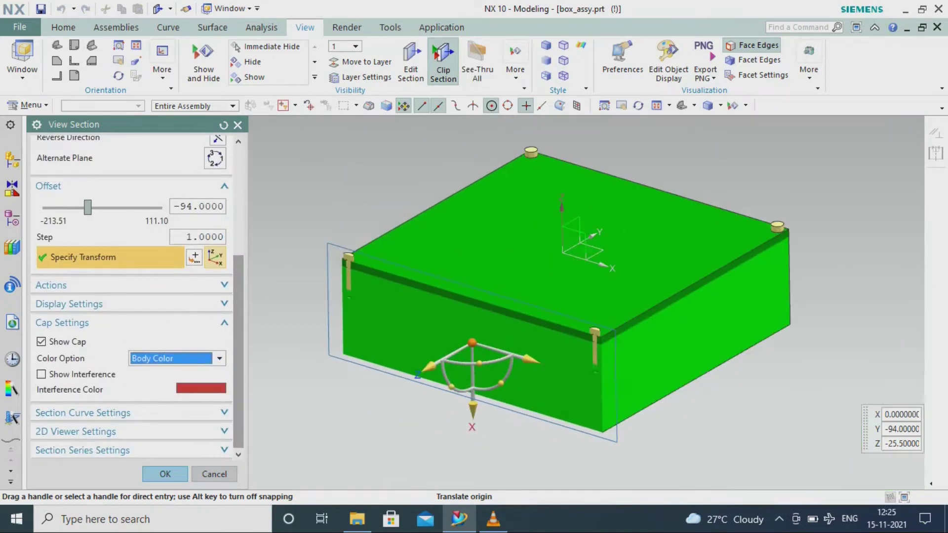
pyautogui.moveTo(427, 367); pyautogui.dragTo(475, 341)
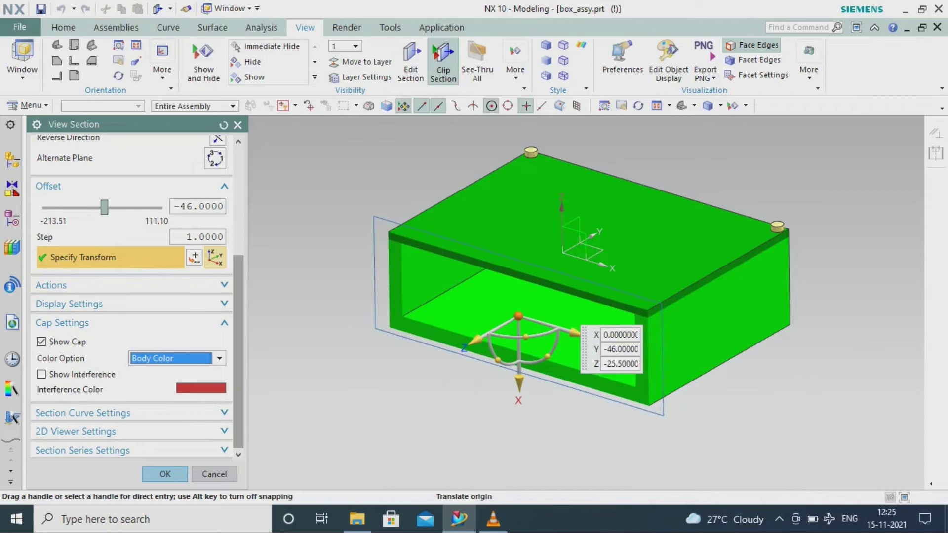
pyautogui.scroll(3, 131, 296)
pyautogui.click(131, 198)
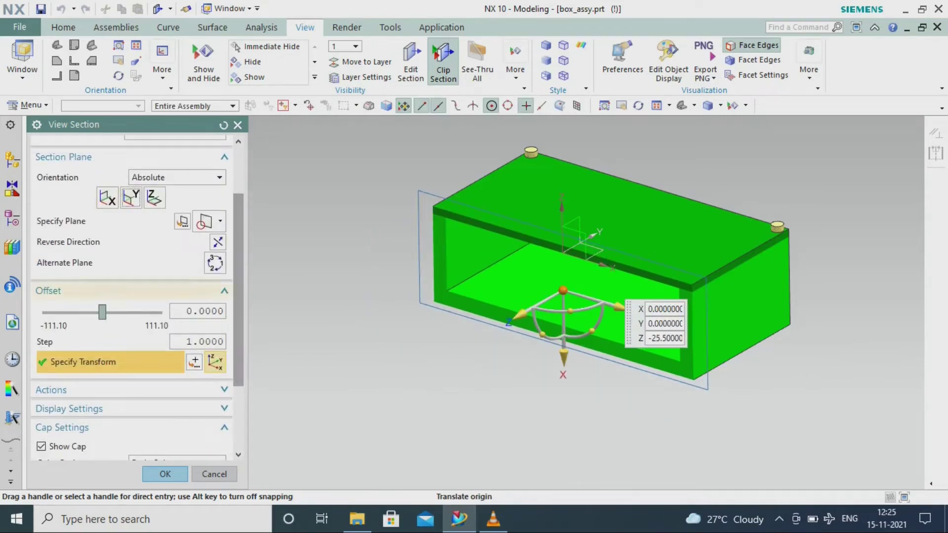
pyautogui.click(107, 198)
pyautogui.moveTo(666, 323)
pyautogui.mouseDown()
pyautogui.moveTo(763, 349)
pyautogui.moveTo(738, 343)
pyautogui.mouseUp()
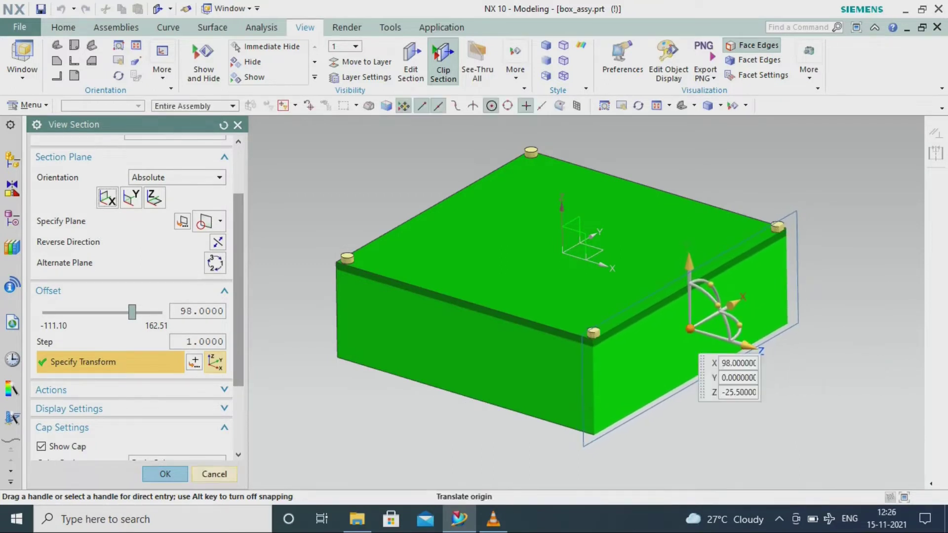
pyautogui.click(214, 473)
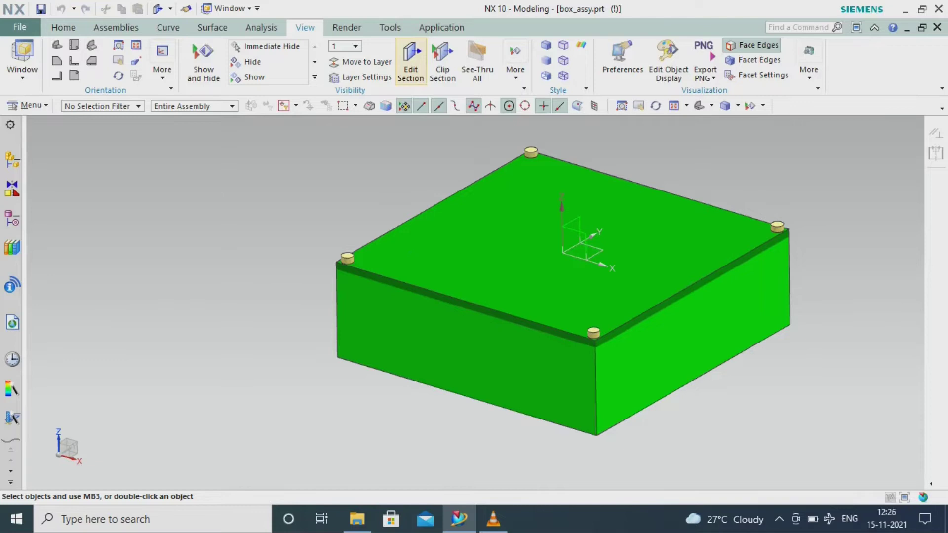
# Step: Start a Y-orientation section and drag its plane to offset -95
pyautogui.click(411, 62)
pyautogui.click(131, 276)
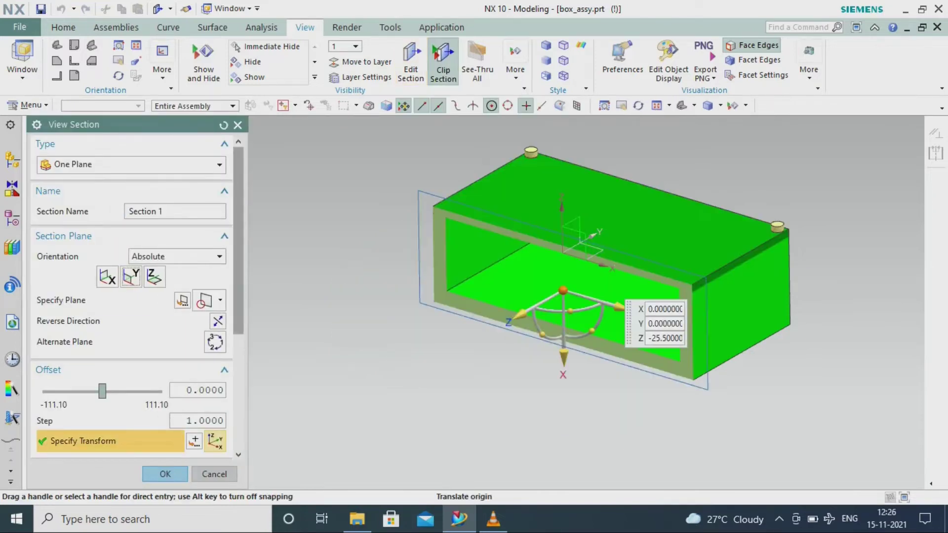
pyautogui.moveTo(519, 314); pyautogui.dragTo(430, 366)
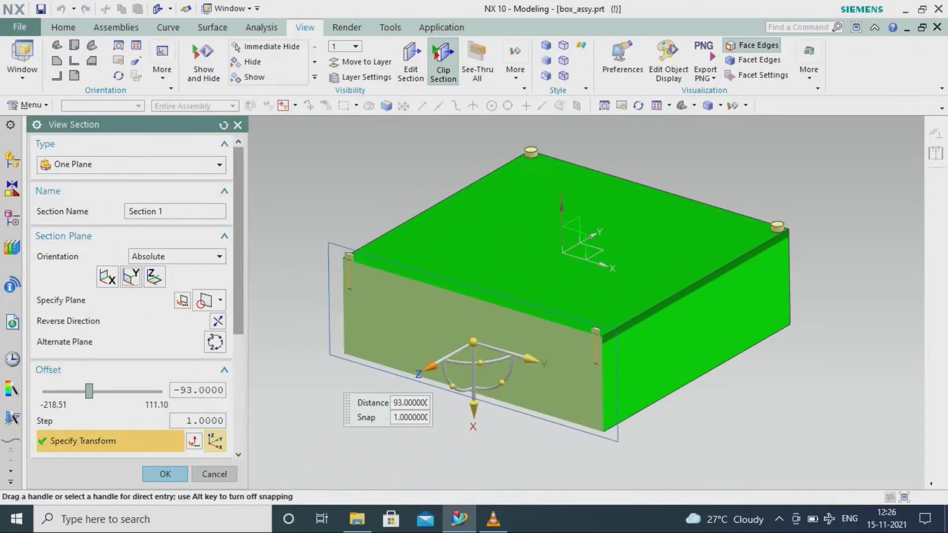
pyautogui.click(473, 341)
pyautogui.scroll(3, 320, 256)
pyautogui.scroll(2, 320, 255)
pyautogui.scroll(2, 347, 358)
pyautogui.scroll(-3, 134, 296)
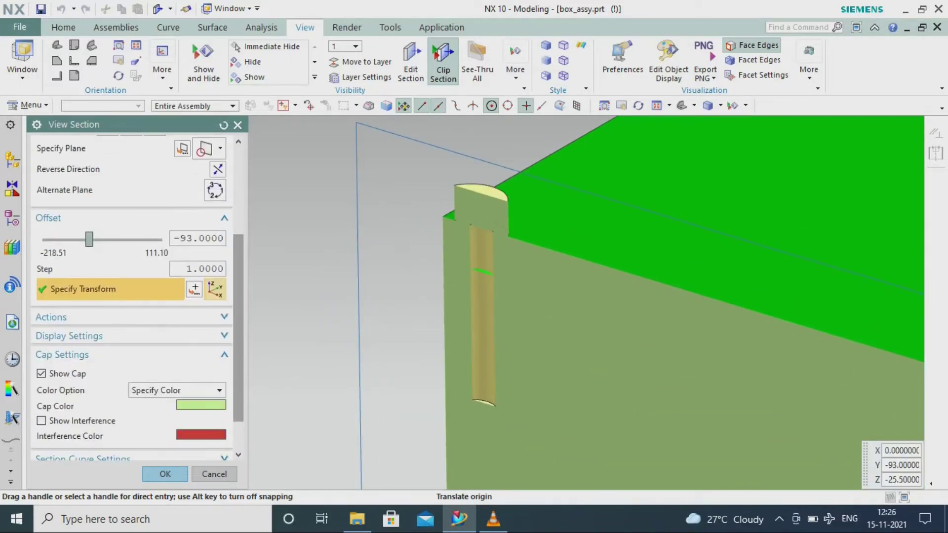
# Step: Set the section cap colour to Body Color and slide the plane through the corner pins
pyautogui.click(177, 390)
pyautogui.click(158, 402)
pyautogui.scroll(-1, 296, 370)
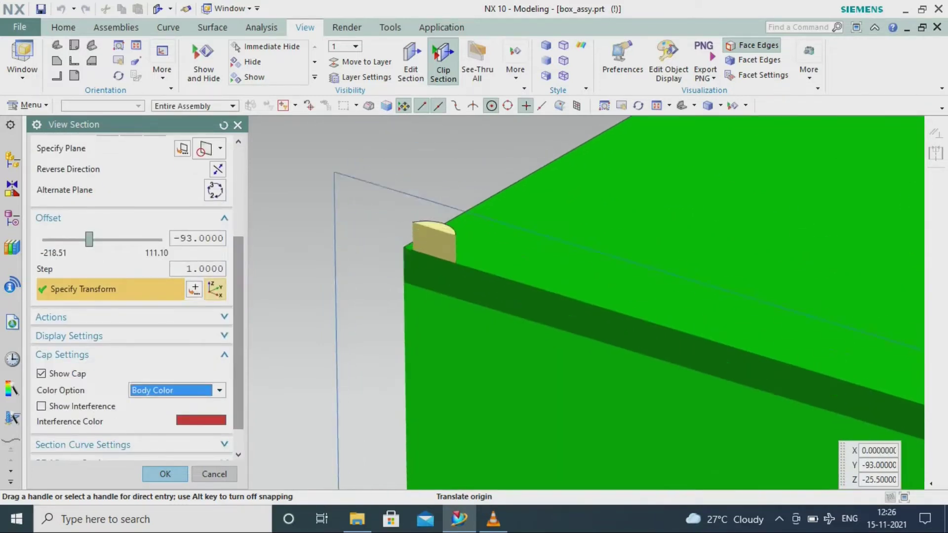
pyautogui.scroll(-5, 435, 301)
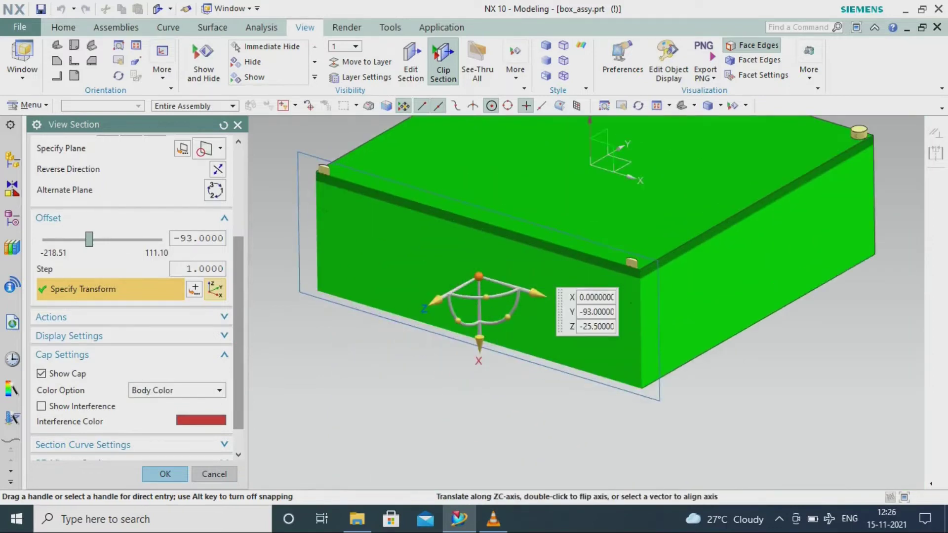
pyautogui.moveTo(435, 299); pyautogui.dragTo(433, 301)
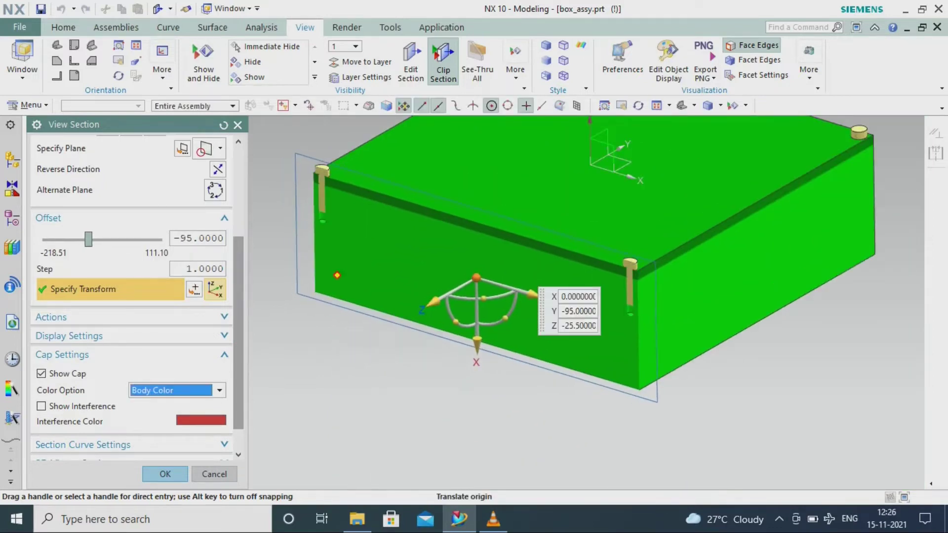
pyautogui.scroll(5, 285, 170)
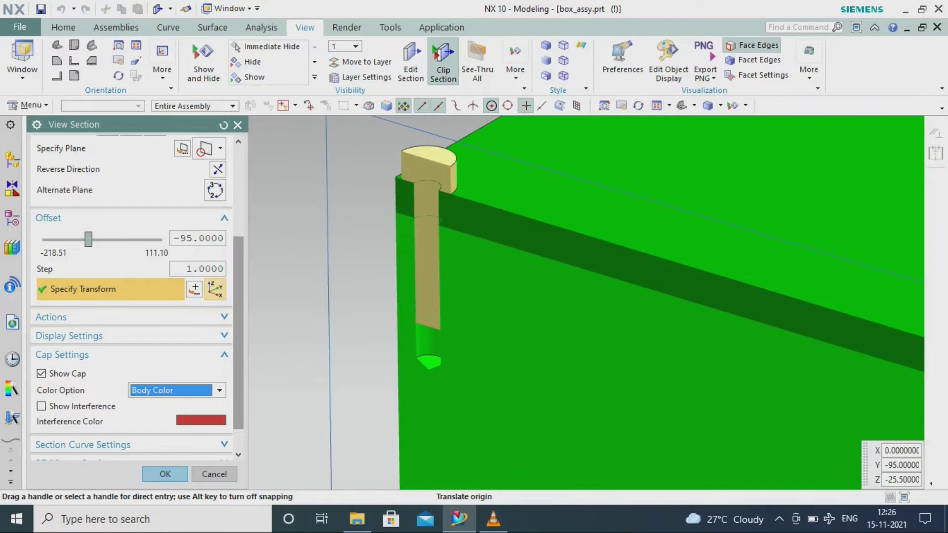
pyautogui.scroll(-1, 129, 353)
pyautogui.click(219, 359)
# Step: Keep body-colour caps, turn on Show Interference, and zoom to inspect the red pin clash
pyautogui.click(148, 370)
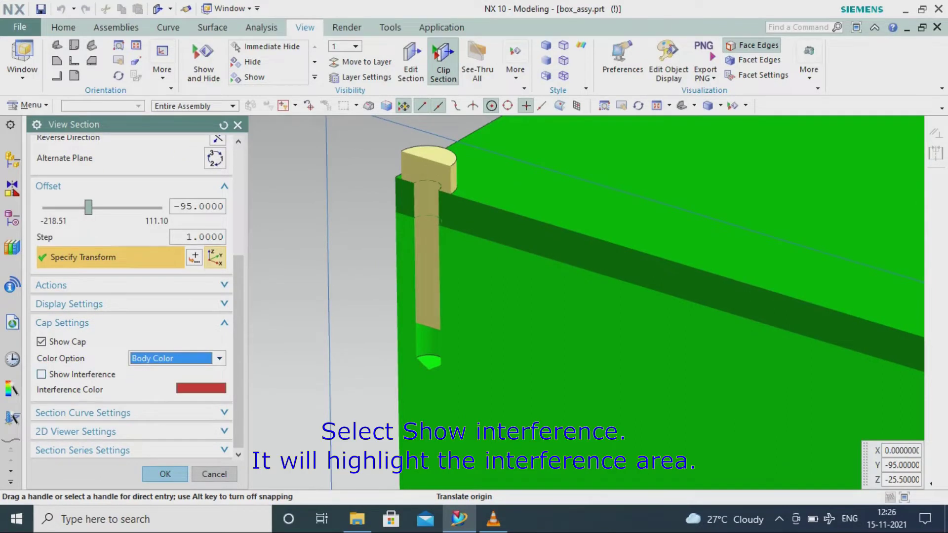
pyautogui.click(41, 374)
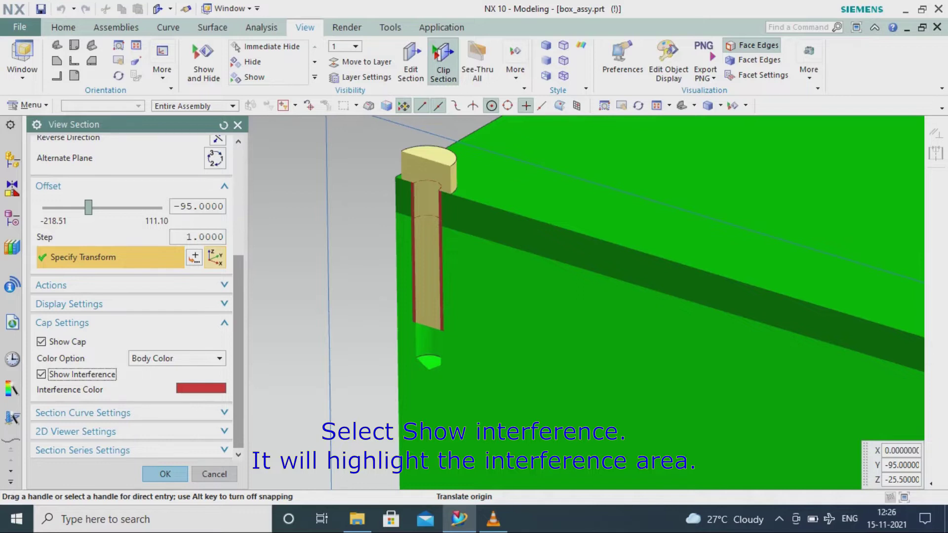
pyautogui.scroll(-5, 582, 301)
pyautogui.scroll(3, 543, 276)
pyautogui.scroll(3, 543, 277)
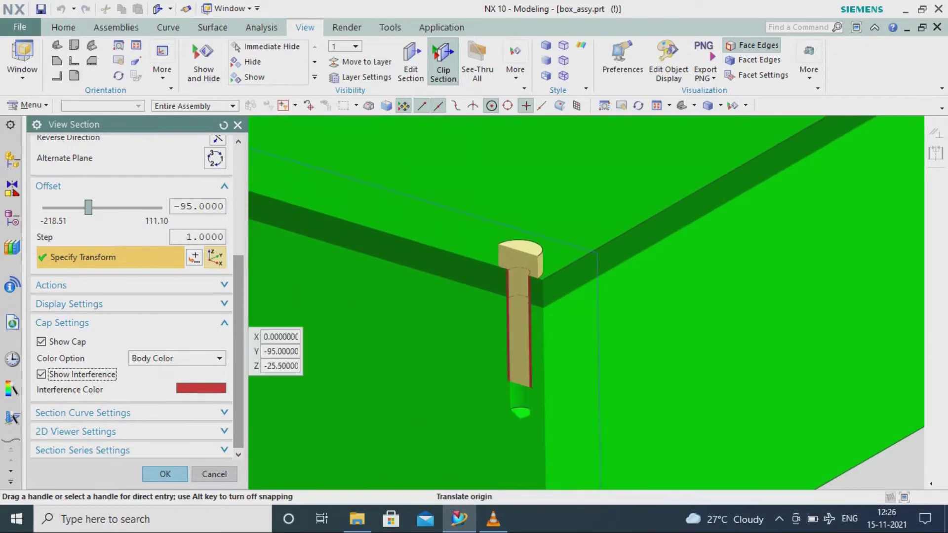
pyautogui.scroll(2, 494, 306)
pyautogui.scroll(-4, 494, 307)
pyautogui.scroll(-3, 493, 306)
pyautogui.scroll(-2, 493, 306)
pyautogui.scroll(3, 556, 345)
# Step: Close the Y section and zoom around the uncut assembly
pyautogui.press('Escape')
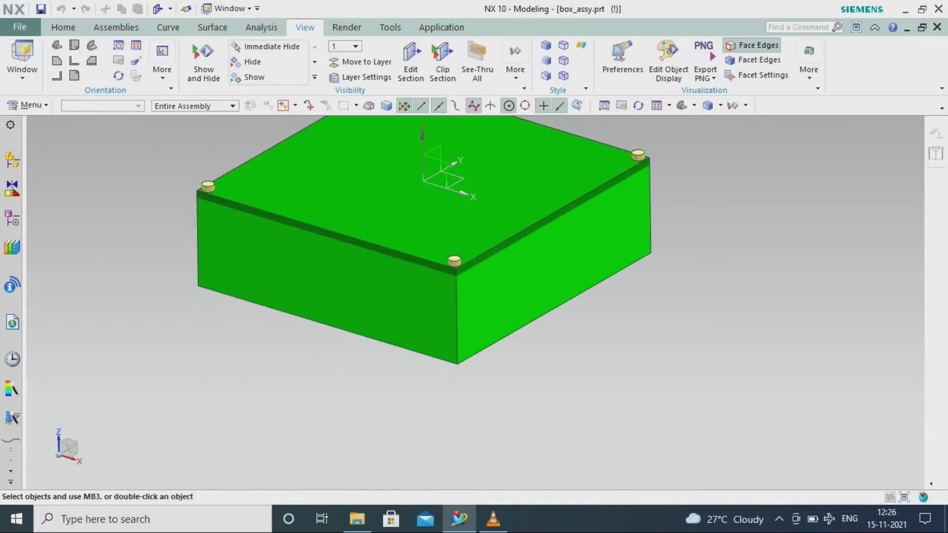
pyautogui.scroll(-2, 504, 291)
pyautogui.scroll(-2, 503, 291)
pyautogui.scroll(-2, 543, 297)
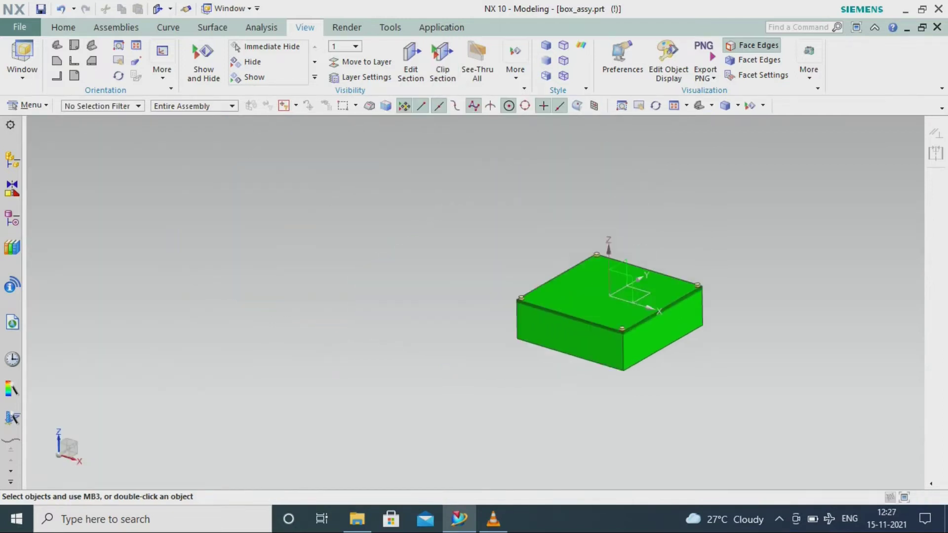
pyautogui.scroll(2, 395, 286)
pyautogui.scroll(-1, 563, 302)
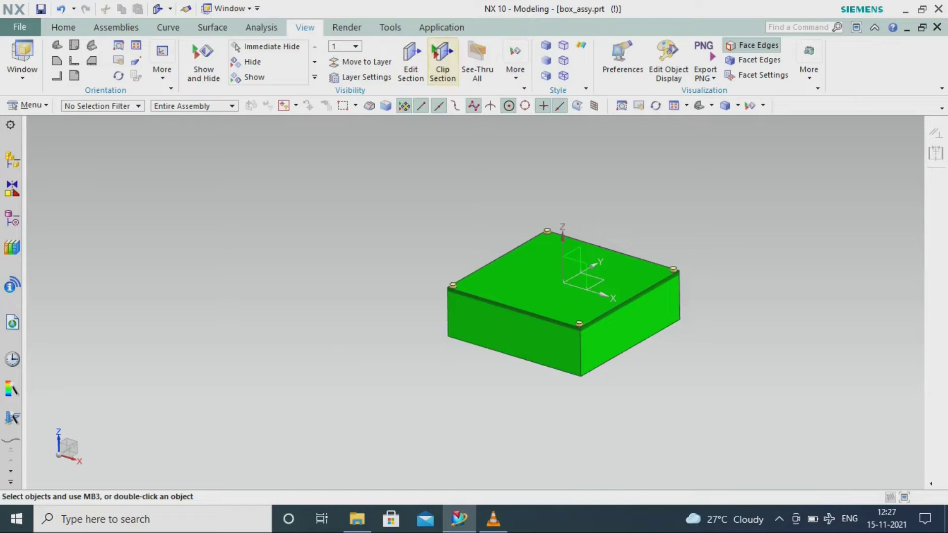
# Step: Start a new X-orientation section and drag the plane to offset 95
pyautogui.click(410, 59)
pyautogui.click(107, 276)
pyautogui.scroll(3, 543, 296)
pyautogui.moveTo(514, 327)
pyautogui.mouseDown()
pyautogui.moveTo(683, 377)
pyautogui.moveTo(671, 372)
pyautogui.mouseUp()
pyautogui.click(609, 354)
pyautogui.scroll(5, 482, 400)
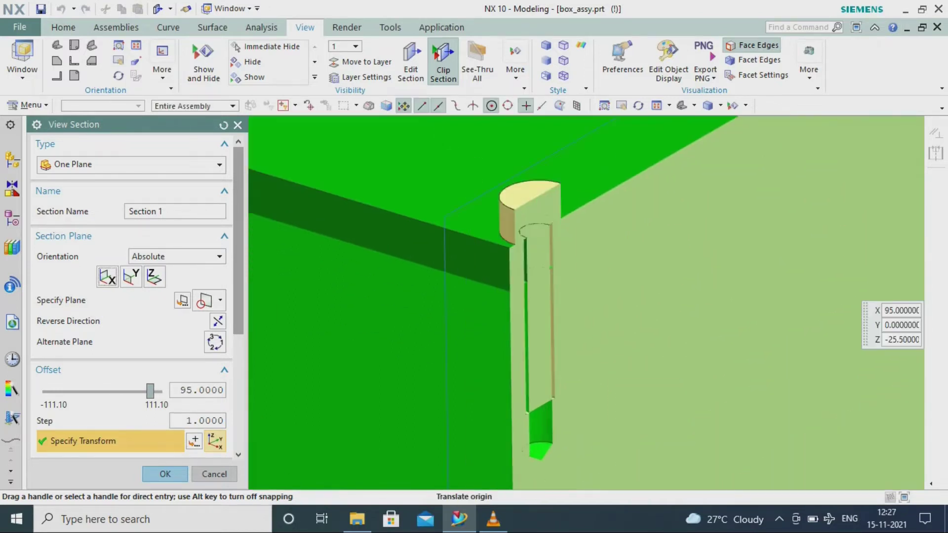
pyautogui.scroll(-5, 131, 296)
# Step: Cap the section in body colour, show interference, then close the section view
pyautogui.click(219, 343)
pyautogui.click(151, 358)
pyautogui.click(41, 374)
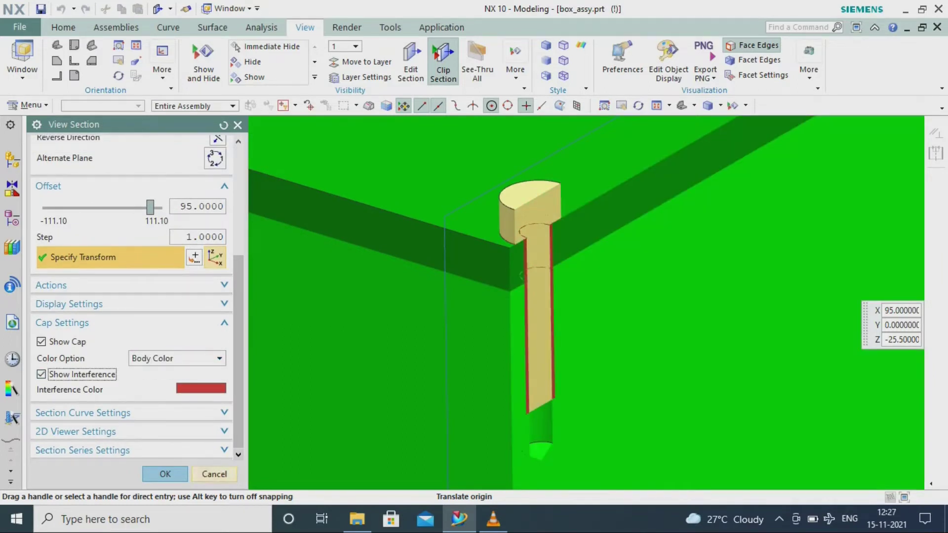
pyautogui.click(214, 474)
pyautogui.scroll(-3, 493, 320)
pyautogui.scroll(-3, 494, 321)
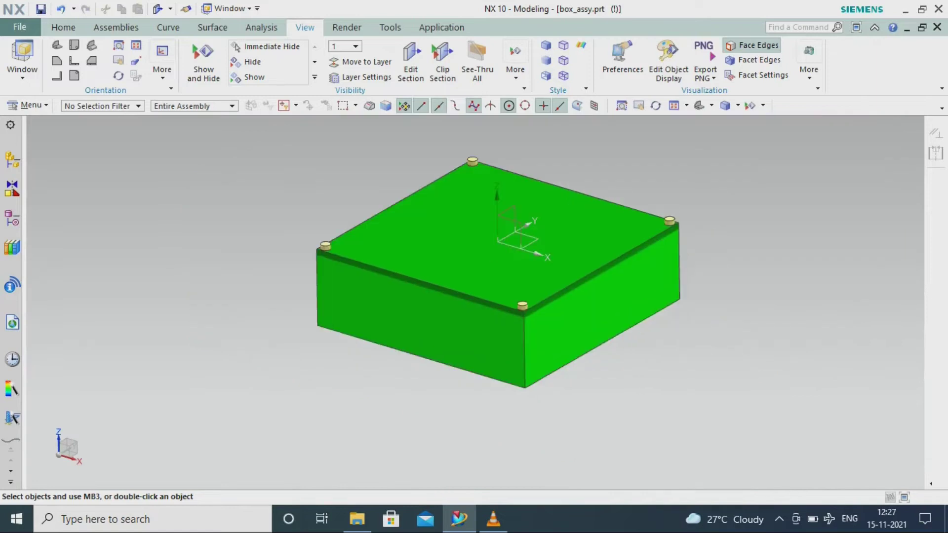
pyautogui.scroll(1, 831, 323)
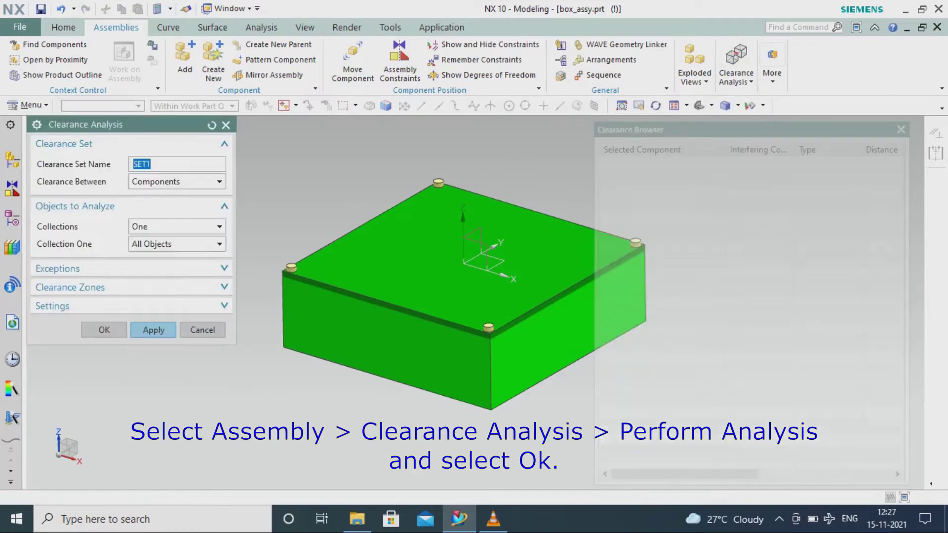
# Step: Run the all-components clearance analysis and browse the box–pin and cover–pin interferences
pyautogui.click(153, 330)
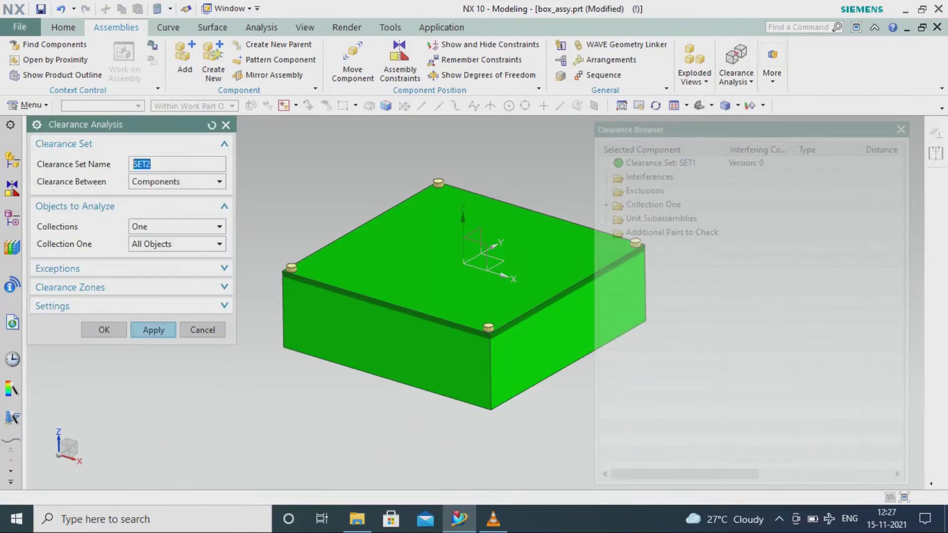
pyautogui.click(104, 330)
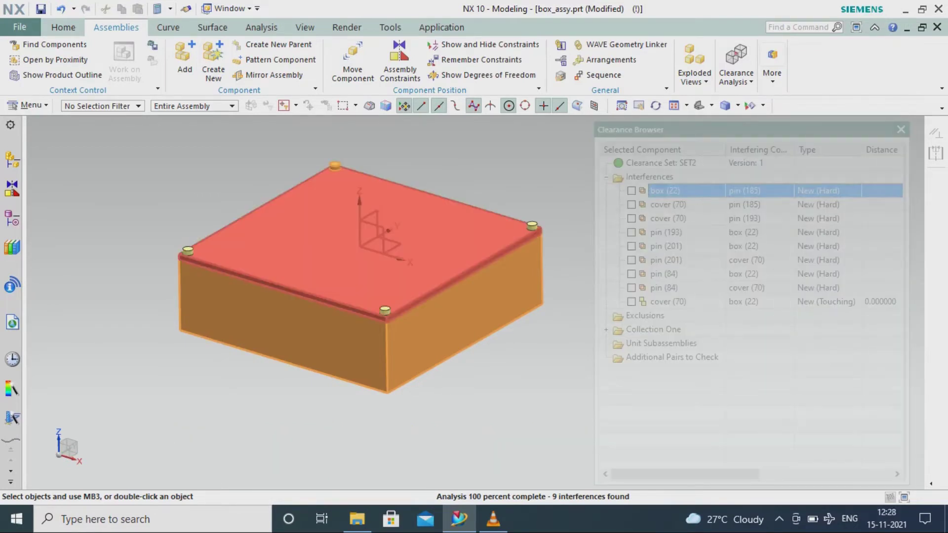
pyautogui.press('Down')
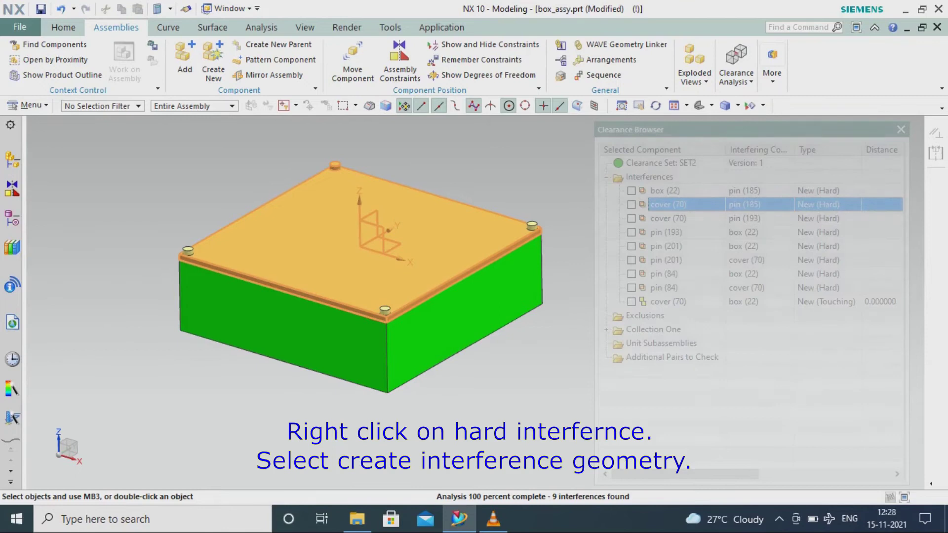
pyautogui.press('Up')
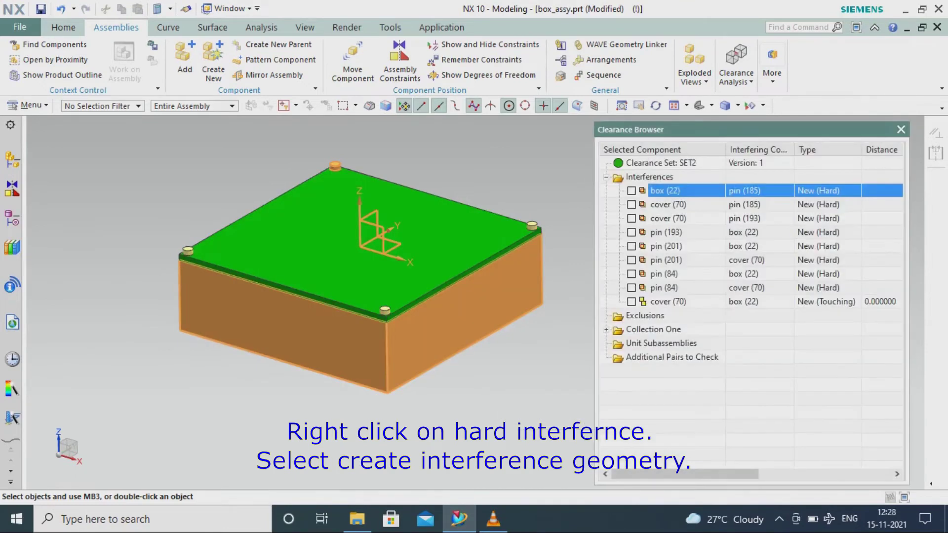
# Step: Create the box (22)–pin interference geometry and view it with box and cover hidden
pyautogui.rightClick(714, 188)
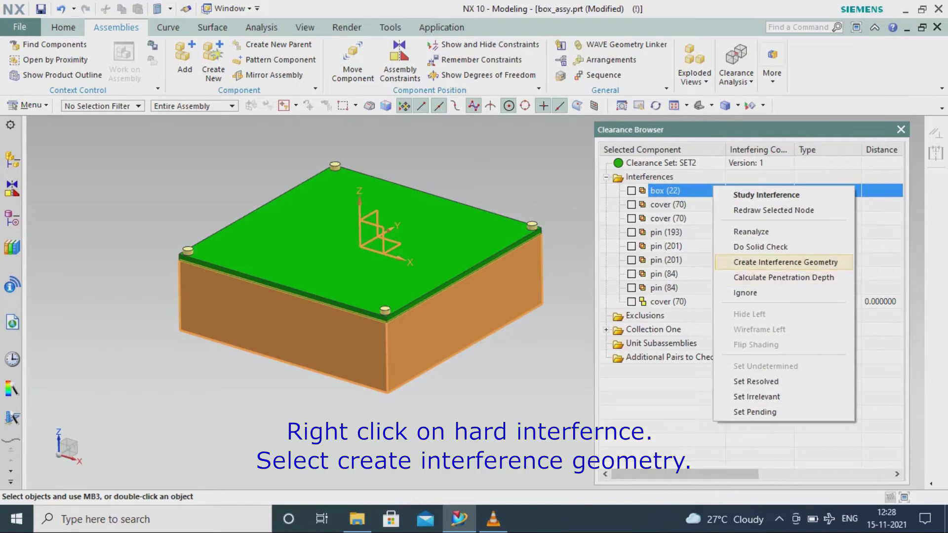
pyautogui.click(785, 262)
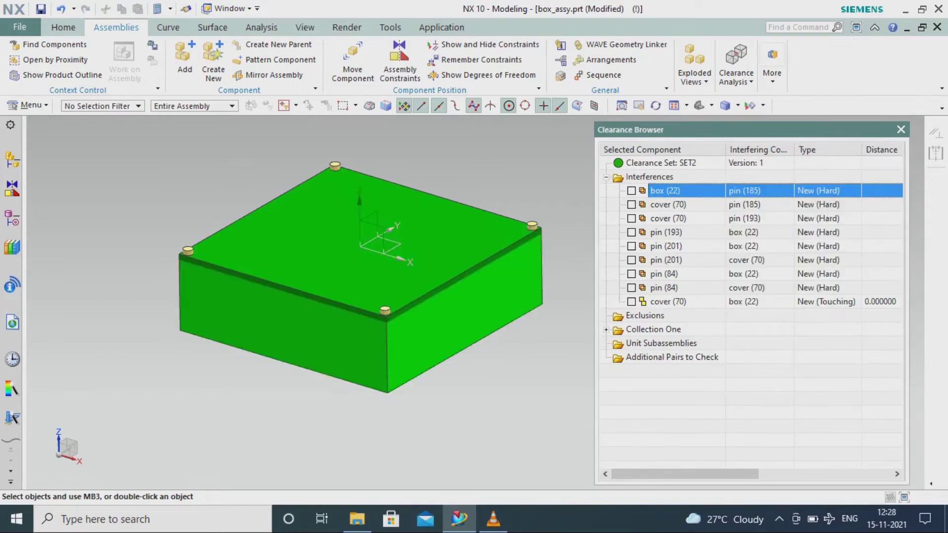
pyautogui.click(901, 130)
pyautogui.click(12, 159)
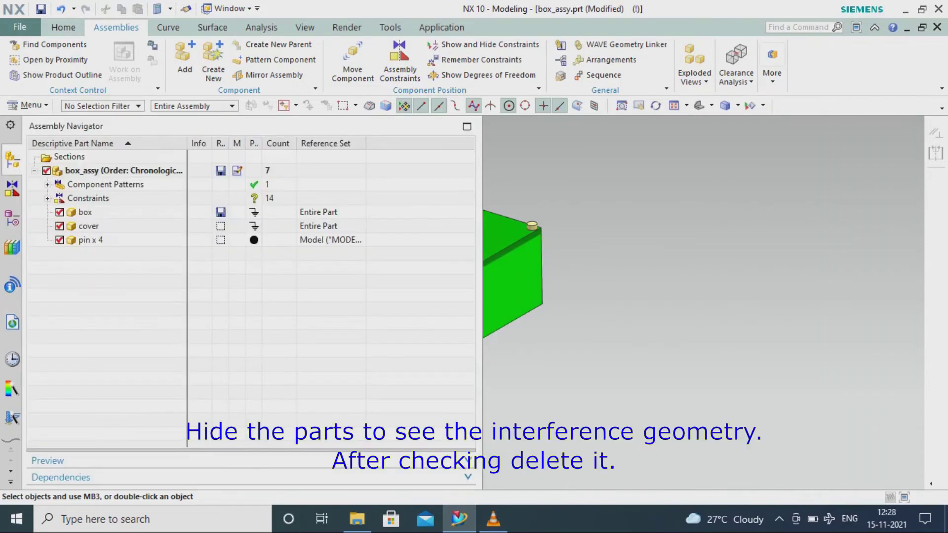
pyautogui.click(59, 212)
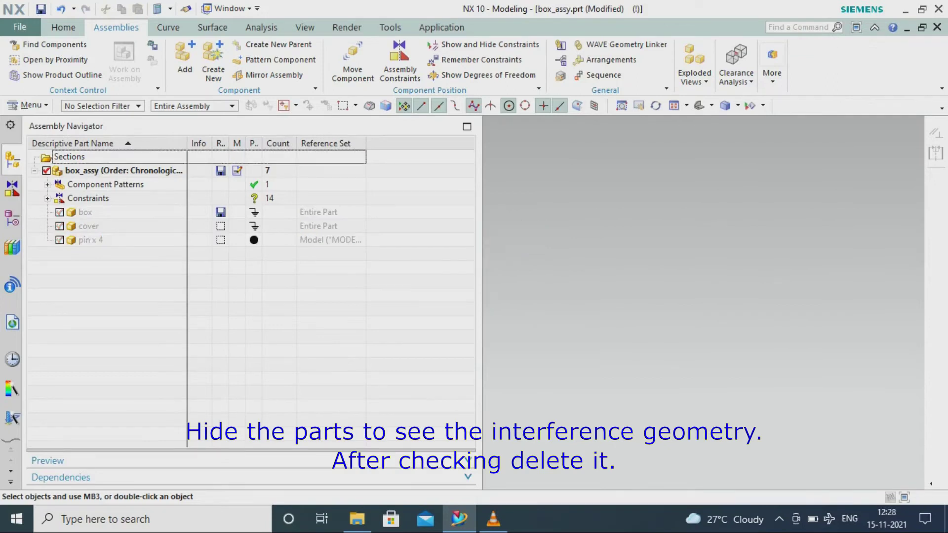
pyautogui.scroll(-5, 496, 234)
pyautogui.scroll(-5, 497, 235)
pyautogui.scroll(-2, 496, 235)
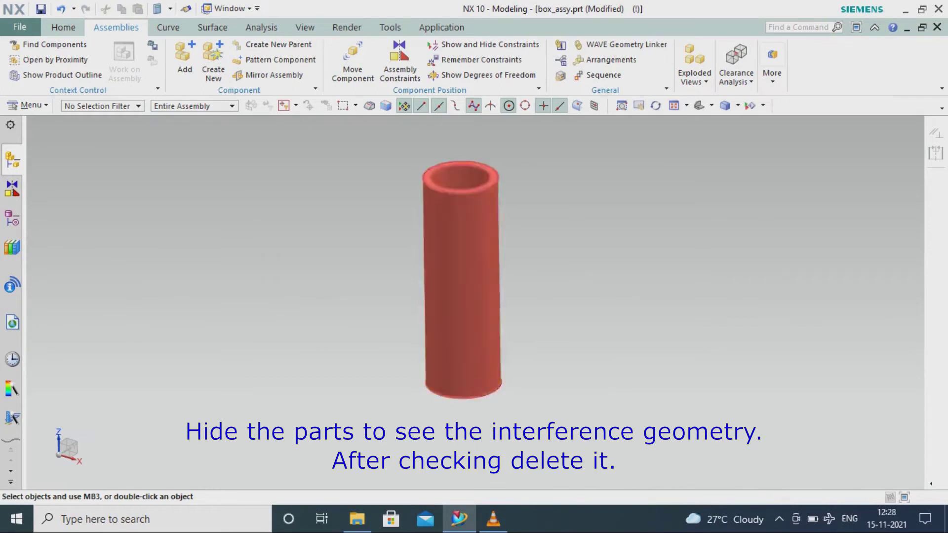
# Step: Delete the interference body and fit the full assembly back in view
pyautogui.rightClick(460, 261)
pyautogui.click(537, 245)
pyautogui.click(12, 159)
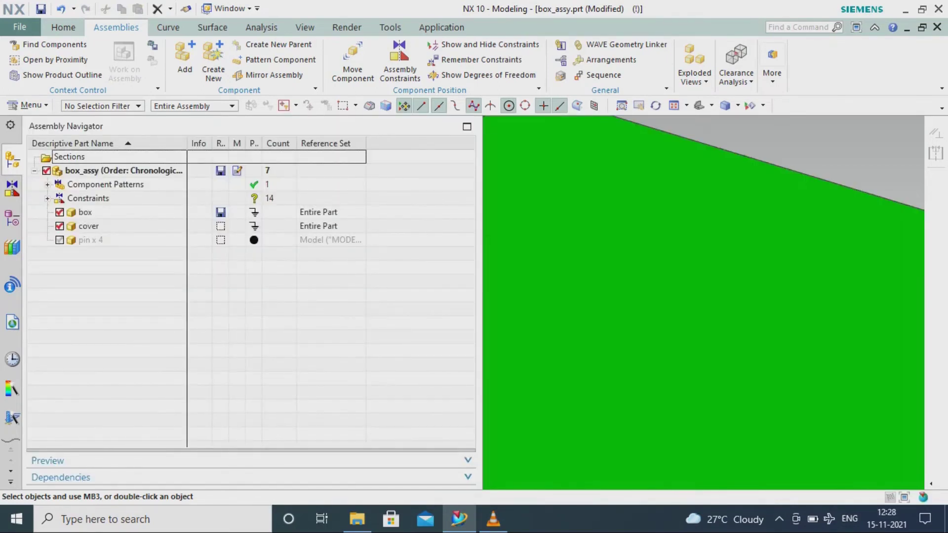
pyautogui.hotkey('ctrl', 'f')
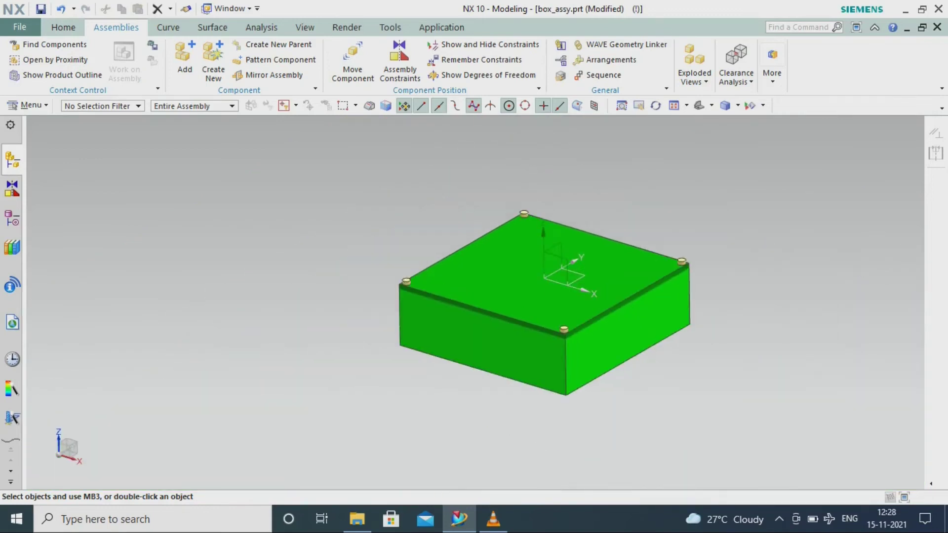
pyautogui.scroll(1, 714, 301)
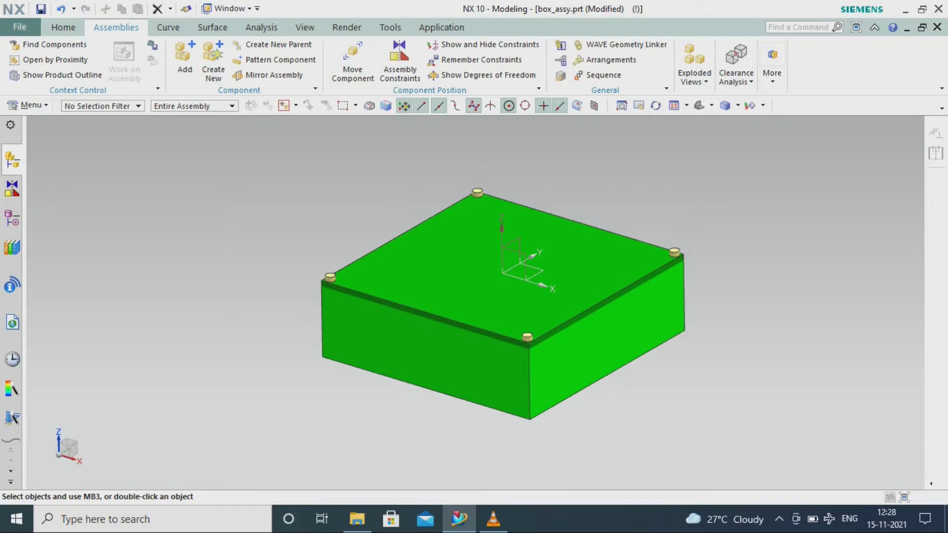
# Step: Unpack the four pins and make the first pin the displayed part
pyautogui.click(12, 161)
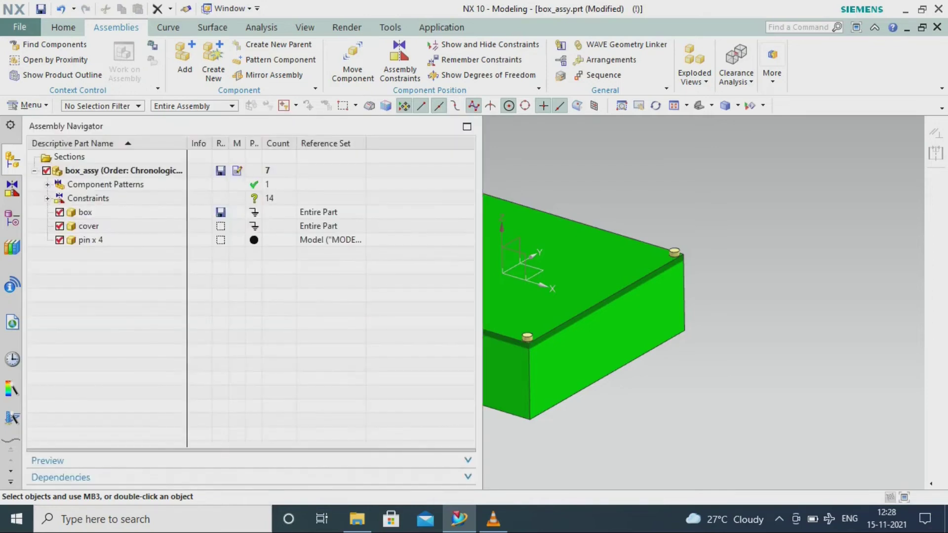
pyautogui.rightClick(85, 239)
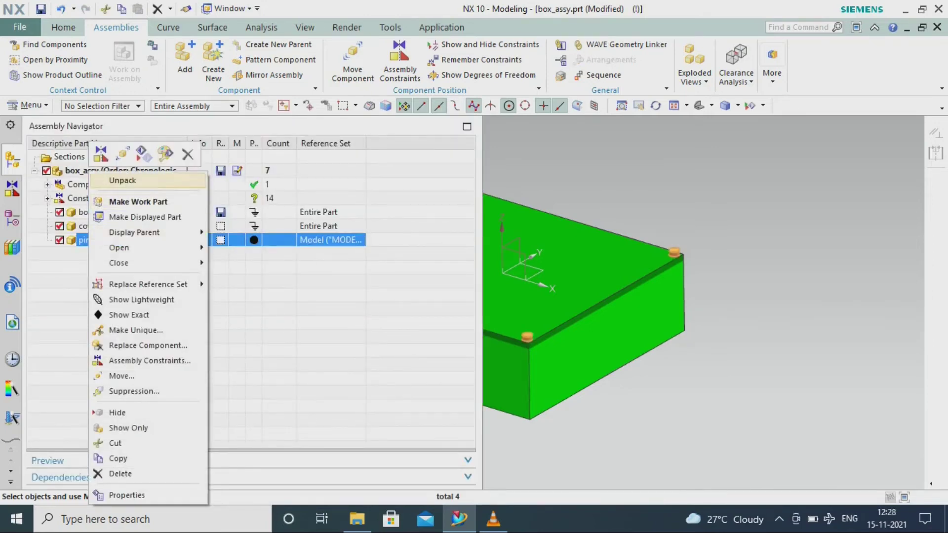
pyautogui.click(111, 179)
pyautogui.click(85, 240)
pyautogui.click(12, 218)
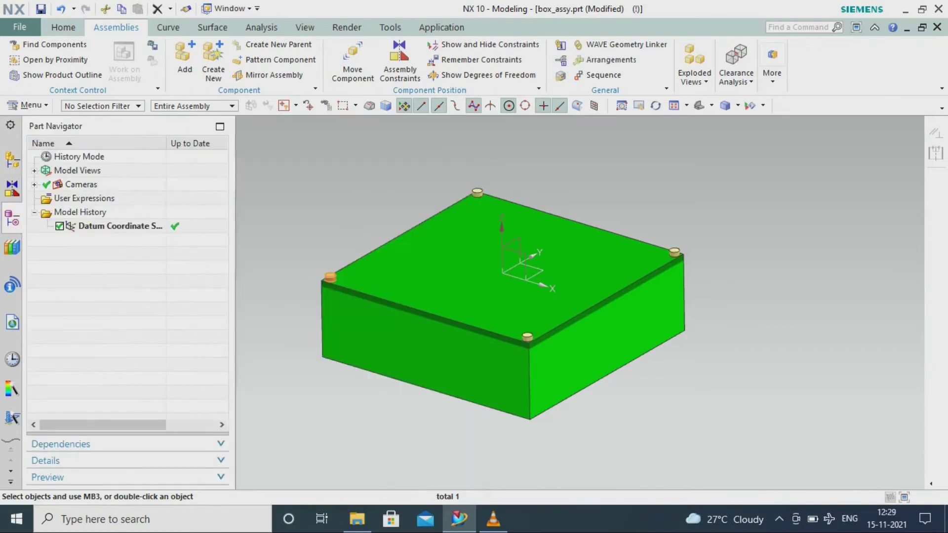
pyautogui.click(12, 160)
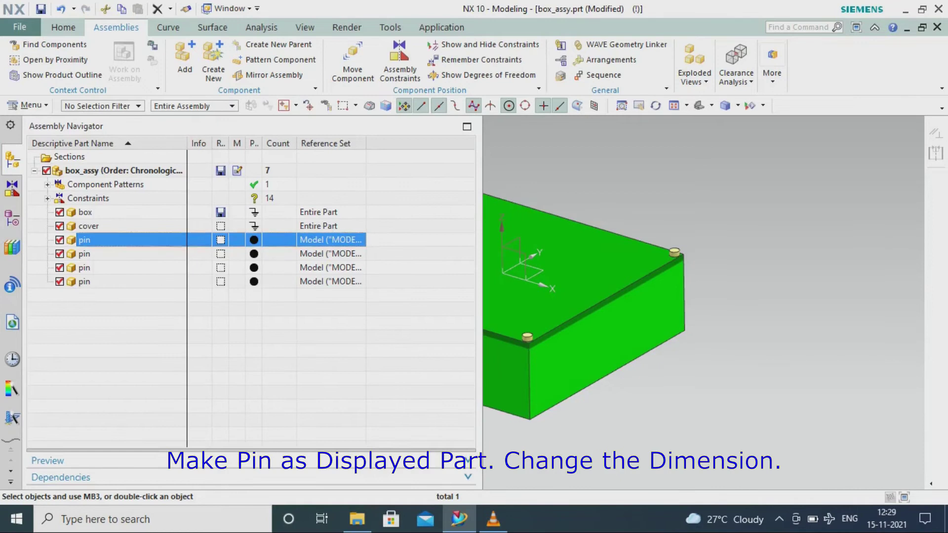
pyautogui.rightClick(87, 240)
pyautogui.click(150, 217)
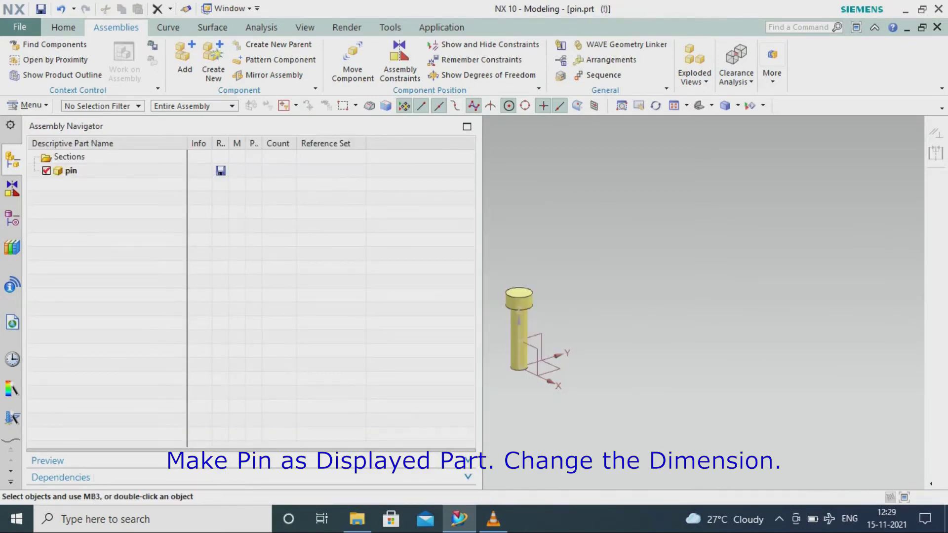
# Step: Edit Revolve(1), changing the 2.5 sketch dimension to 2
pyautogui.click(12, 160)
pyautogui.doubleClick(89, 222)
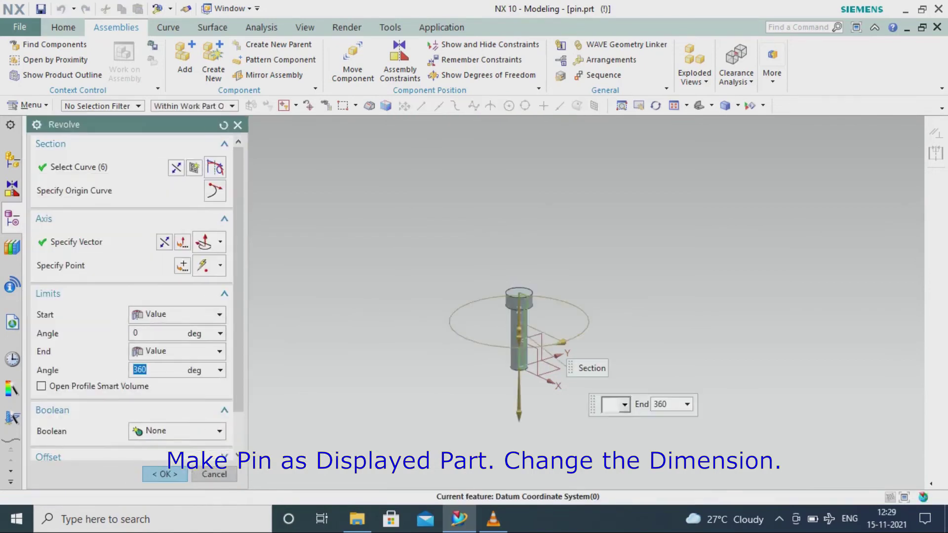
pyautogui.scroll(5, 524, 311)
pyautogui.scroll(3, 526, 309)
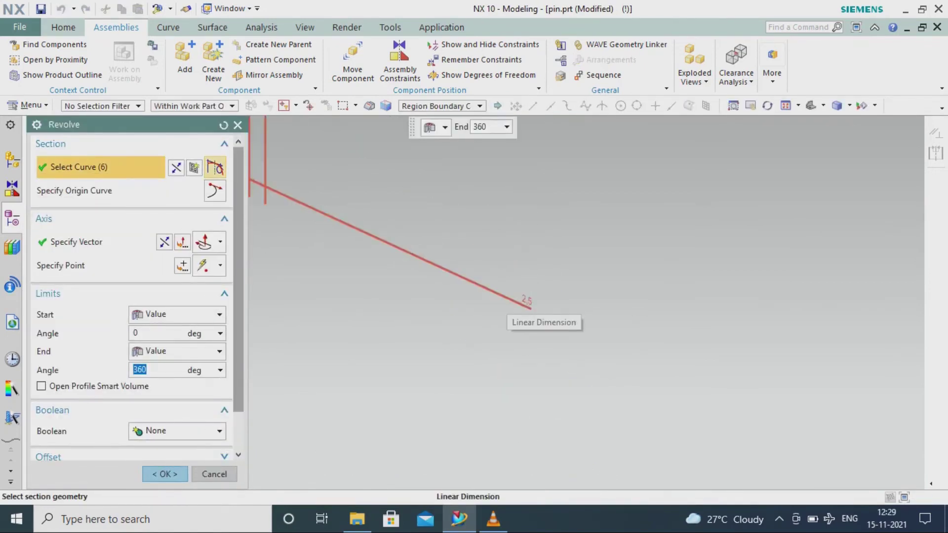
pyautogui.doubleClick(528, 305)
pyautogui.write('2')
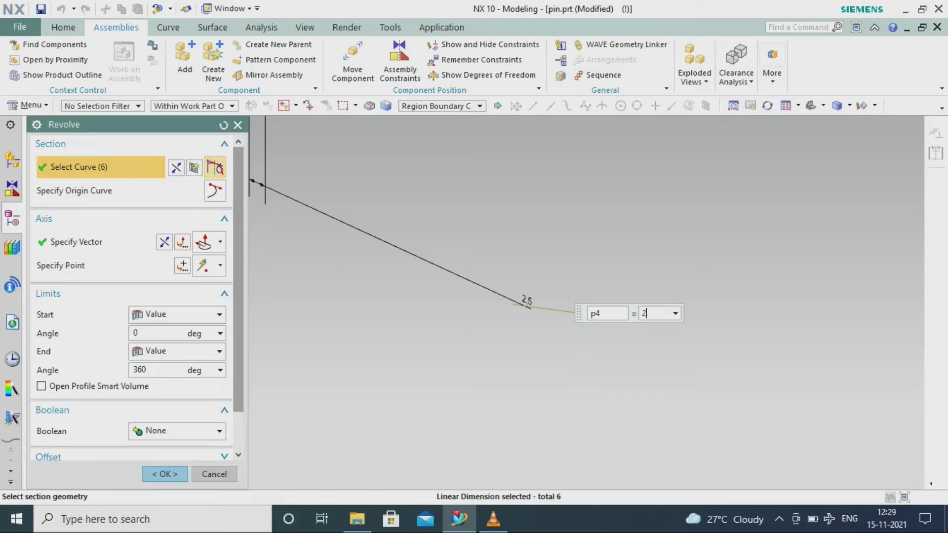
pyautogui.press('Return')
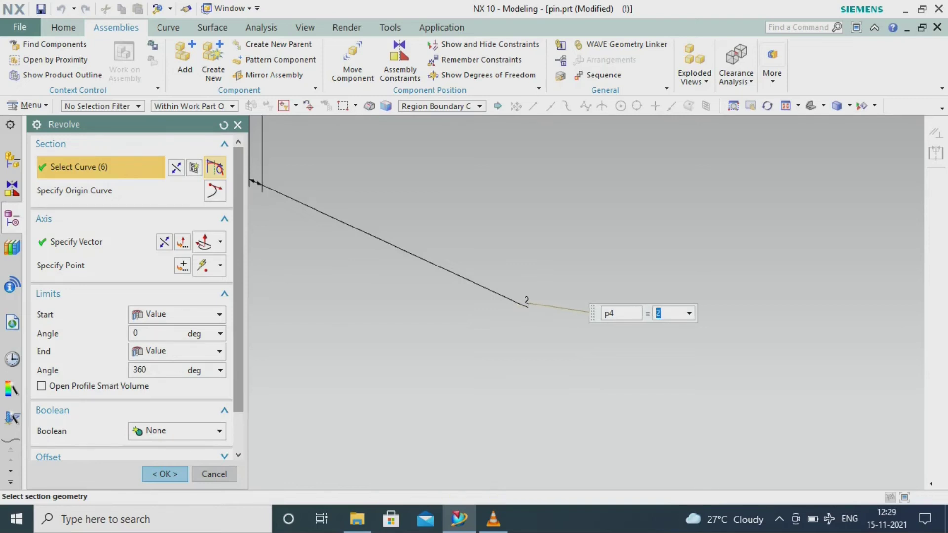
pyautogui.click(165, 474)
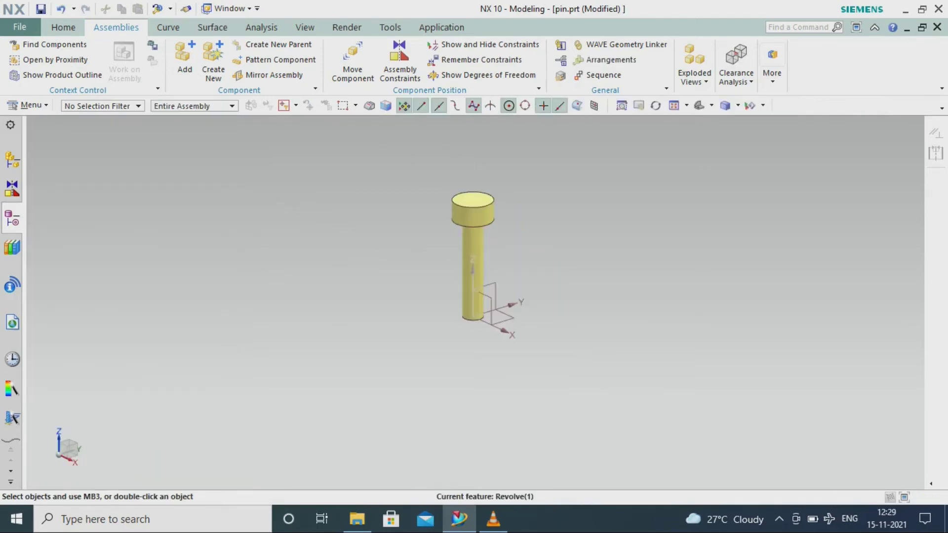
# Step: Display the parent box_assy, make it the work part, and fit it in view
pyautogui.click(12, 217)
pyautogui.click(12, 160)
pyautogui.rightClick(71, 170)
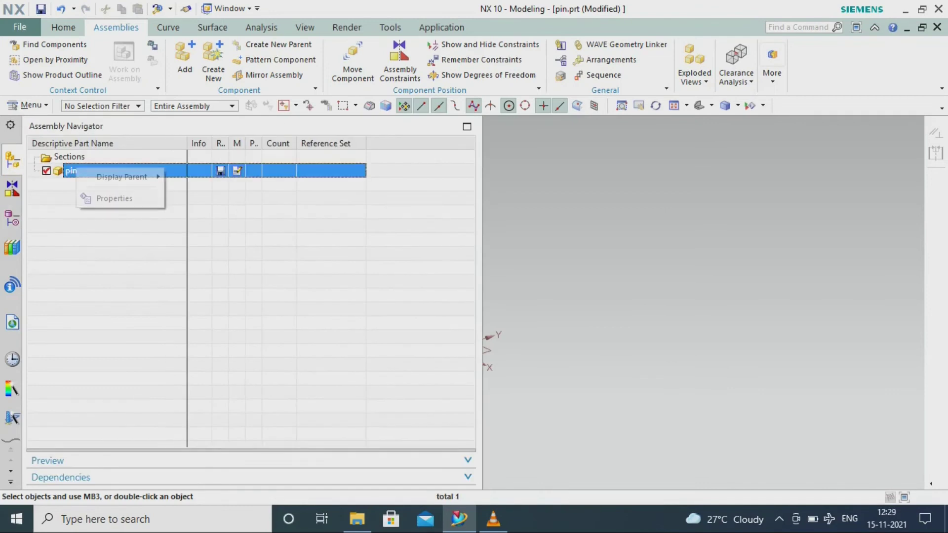
pyautogui.click(197, 176)
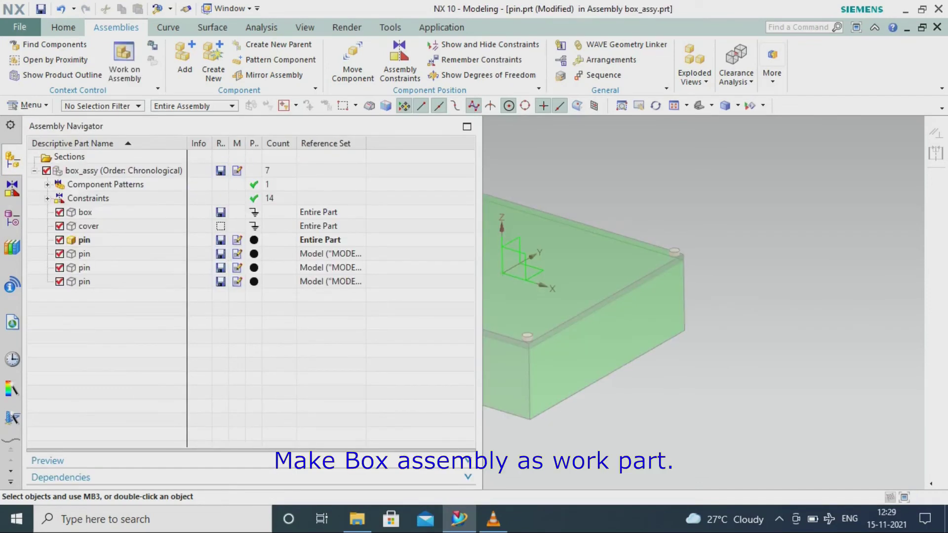
pyautogui.rightClick(133, 170)
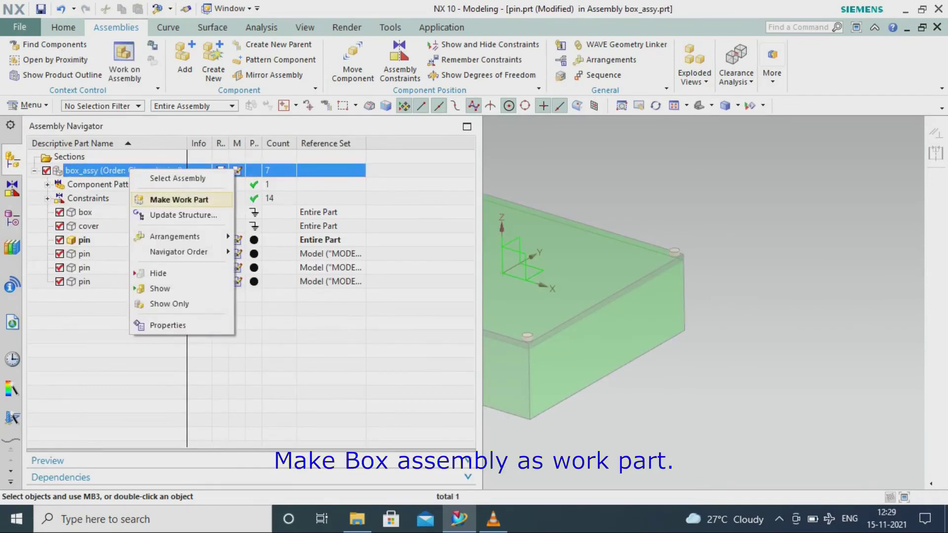
pyautogui.click(163, 199)
pyautogui.scroll(-3, 642, 296)
pyautogui.scroll(3, 642, 296)
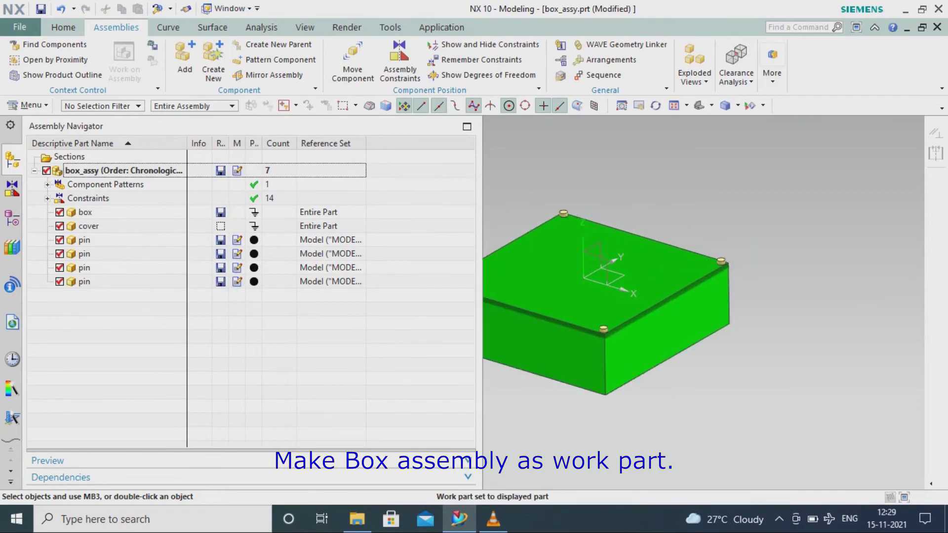
pyautogui.hotkey('ctrl', 'f')
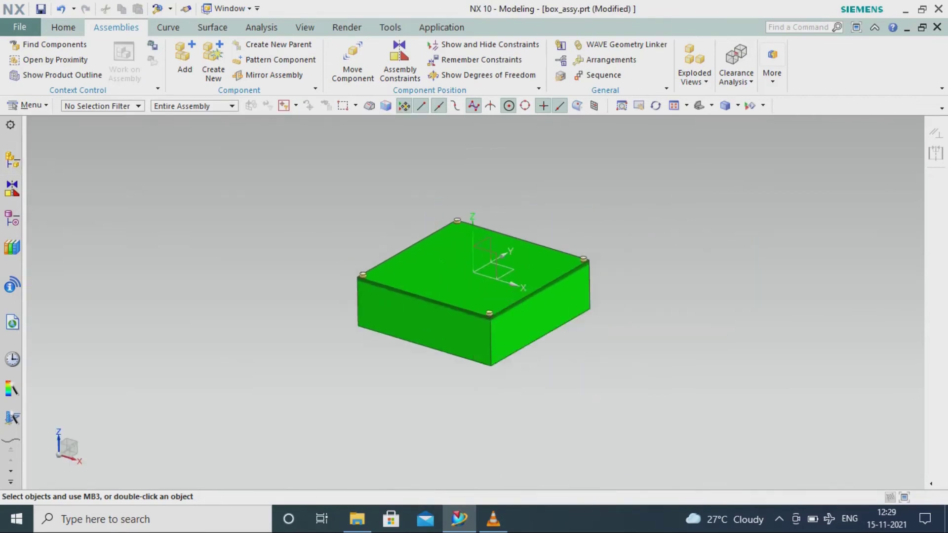
pyautogui.scroll(1, 304, 203)
pyautogui.click(304, 27)
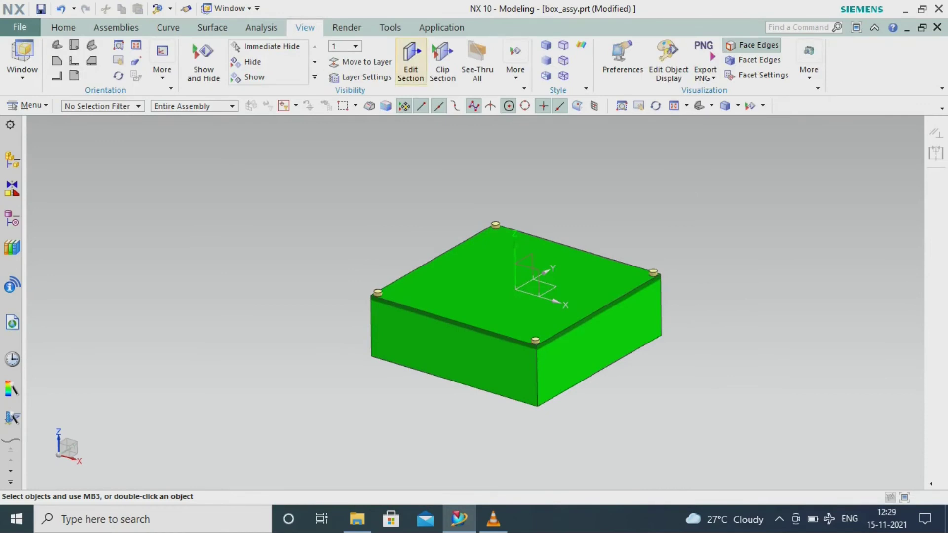
# Step: Start a one-plane section and drag it to offset -95 through the edited pin
pyautogui.click(411, 62)
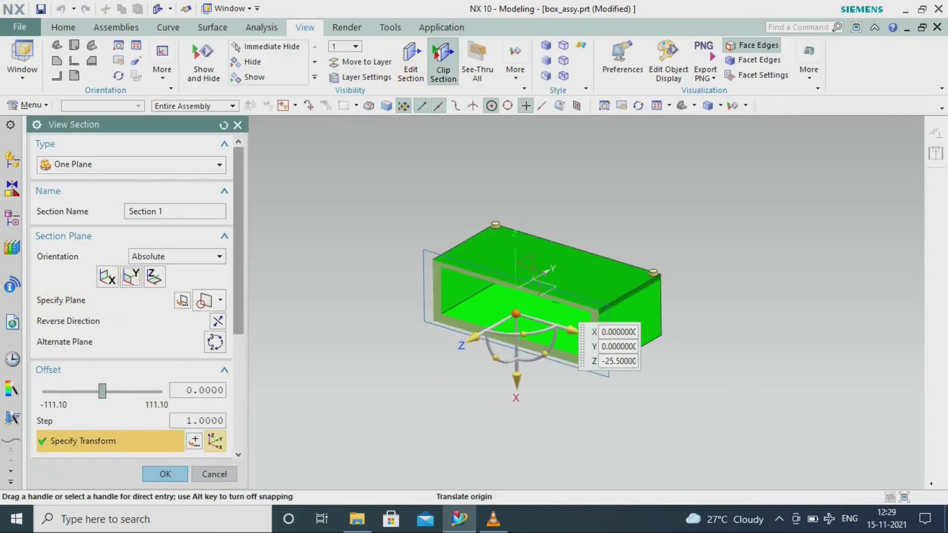
pyautogui.scroll(2, 543, 297)
pyautogui.moveTo(599, 401)
pyautogui.mouseDown()
pyautogui.moveTo(441, 474)
pyautogui.moveTo(445, 424)
pyautogui.mouseUp()
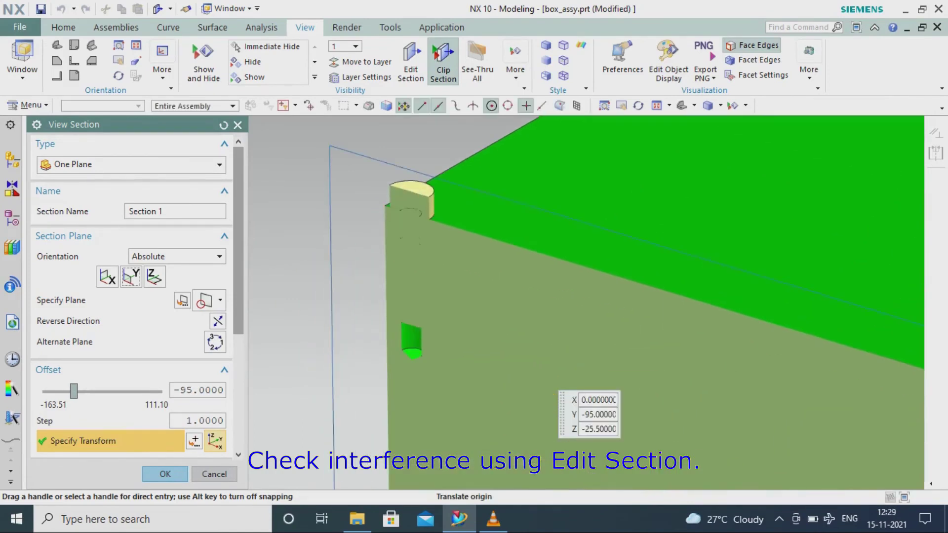